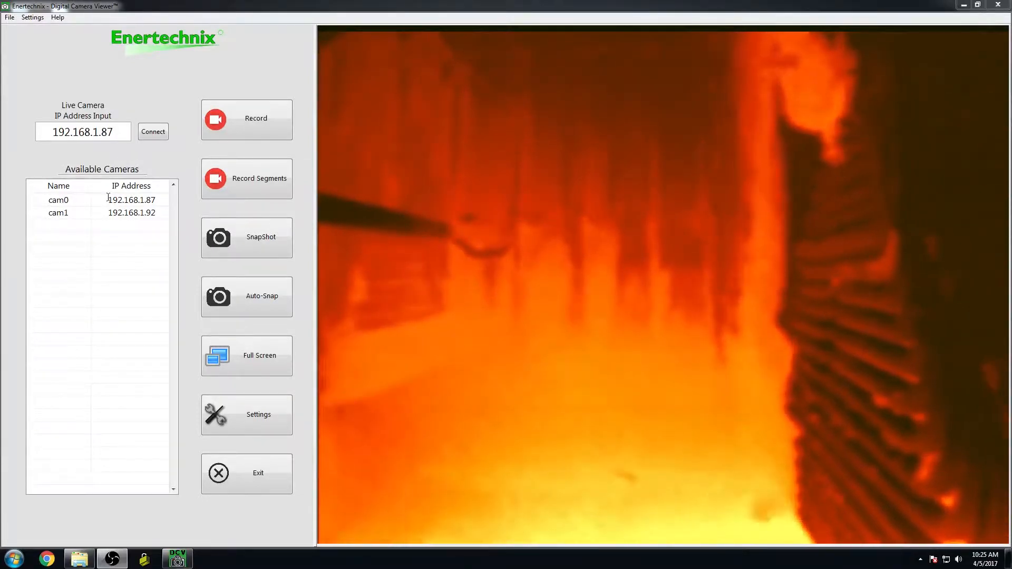
Enter 192.168.1.85 as the live camera's IP address
drag(113, 136, 104, 136)
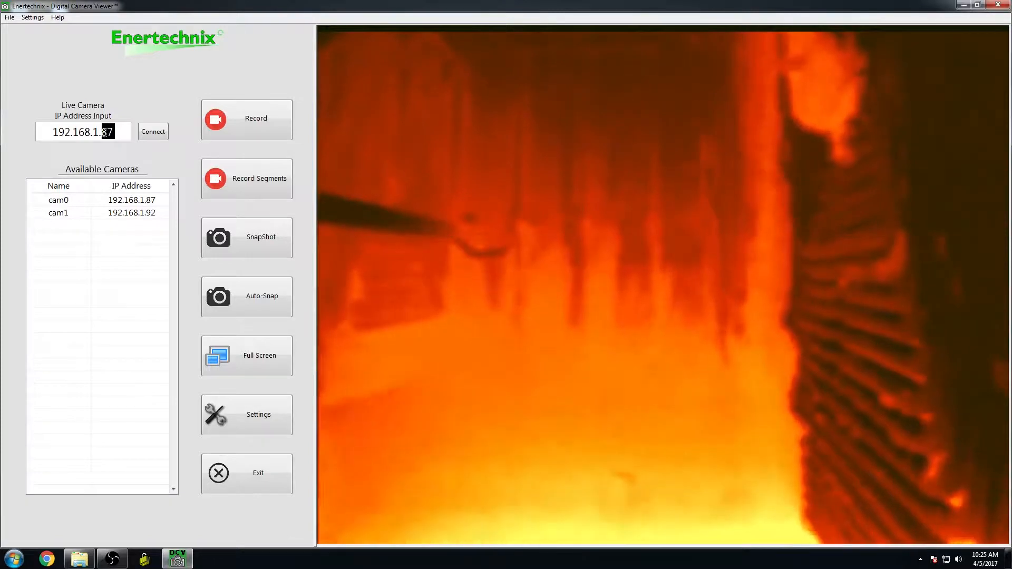
text(85)
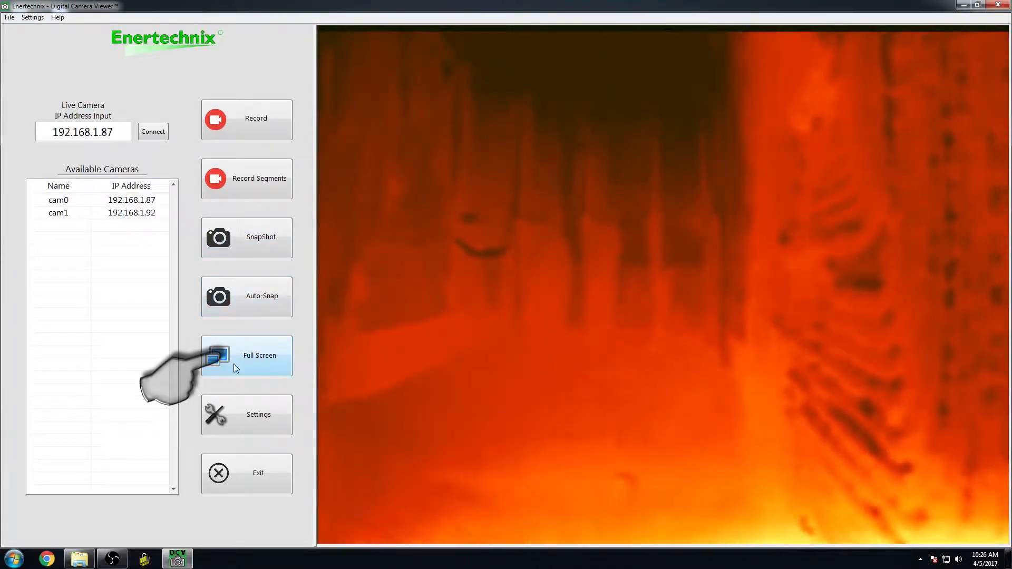
View the live camera image in full screen and return to the normal view
click(237, 363)
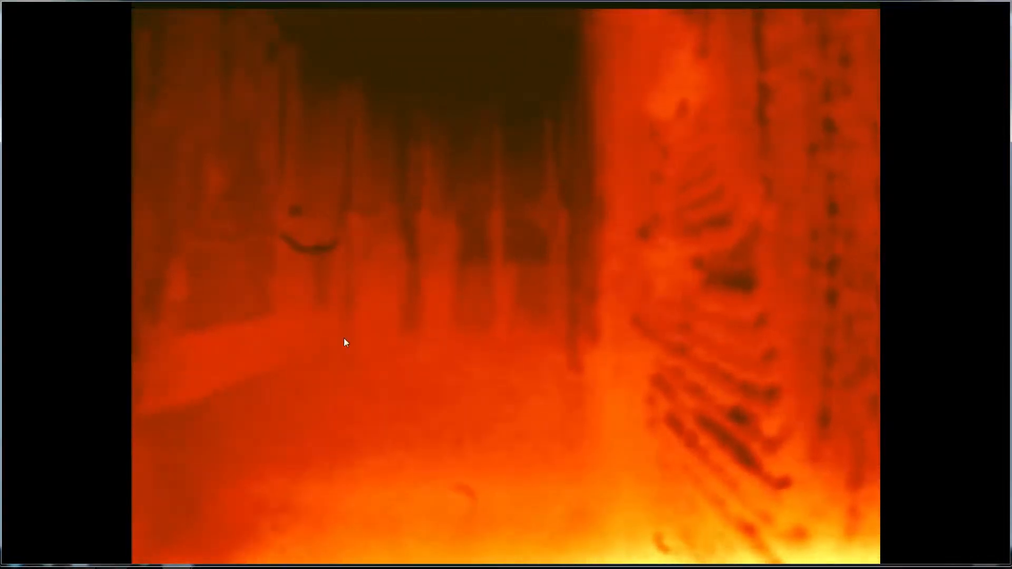
click(347, 340)
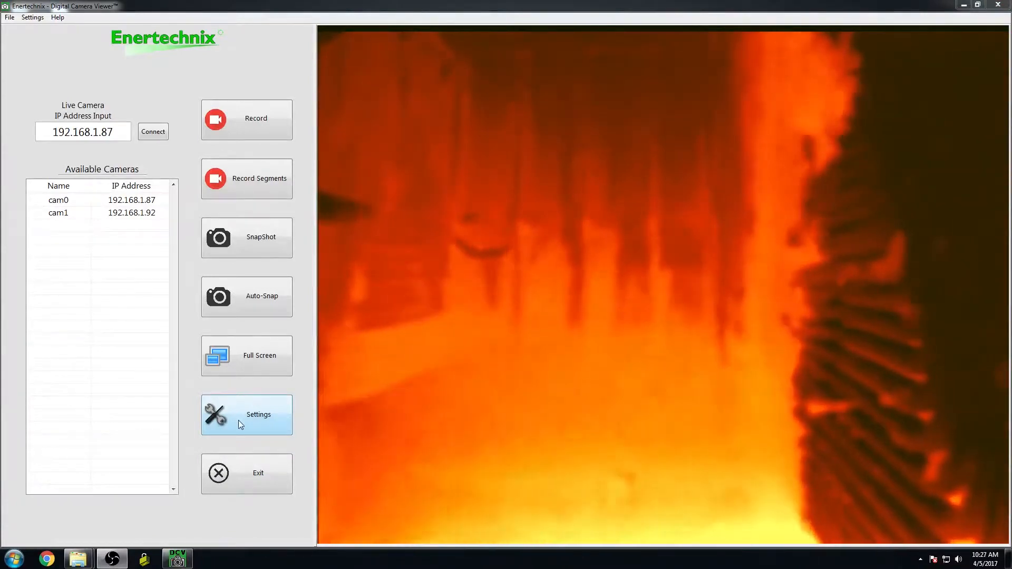
In the live image settings, enable digital zoom, set zoom to about 2.51, pan to 488 and tilt to 363, and switch digital zoom off
click(240, 424)
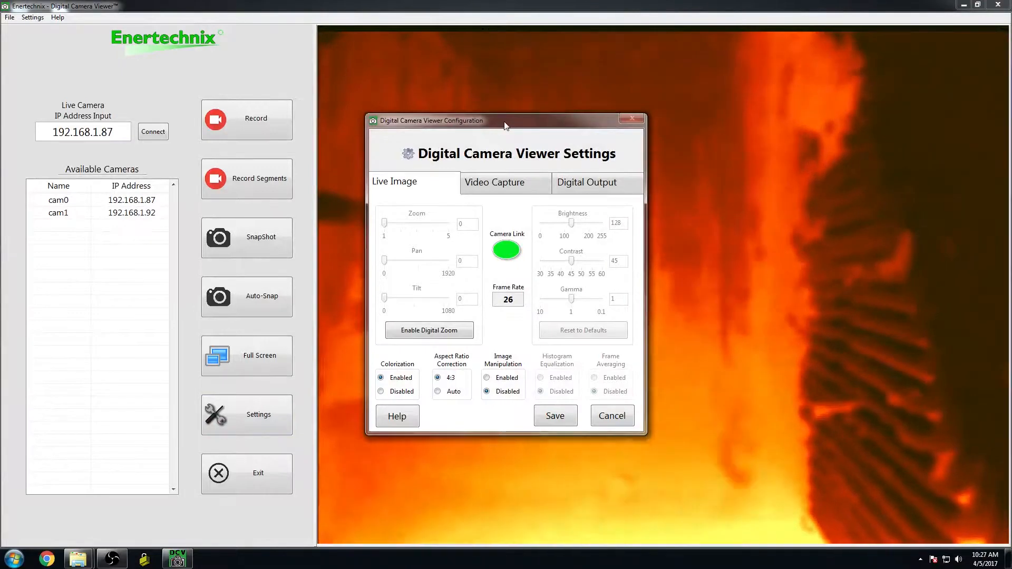
drag(504, 126, 175, 87)
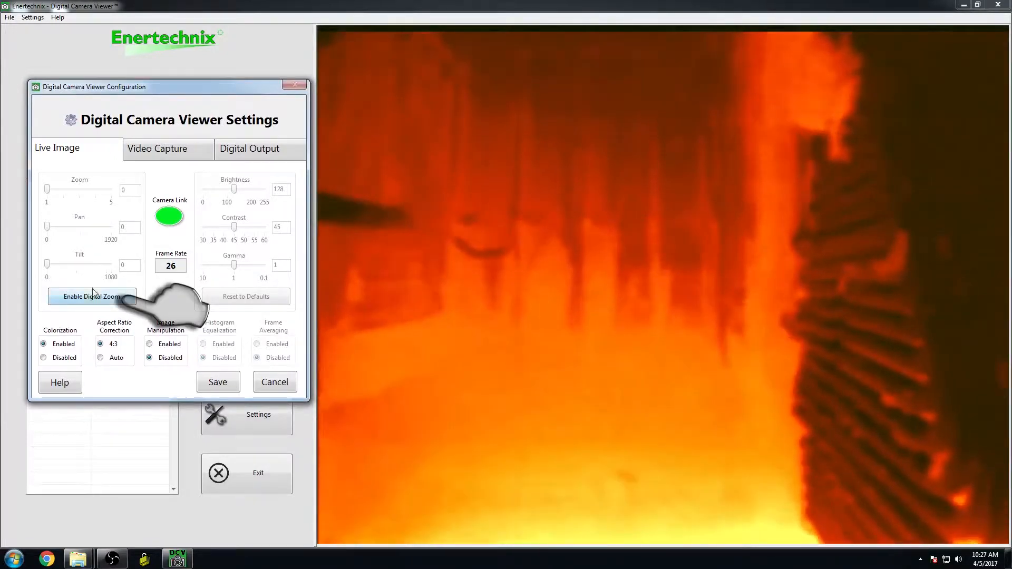
click(92, 296)
drag(49, 191, 73, 191)
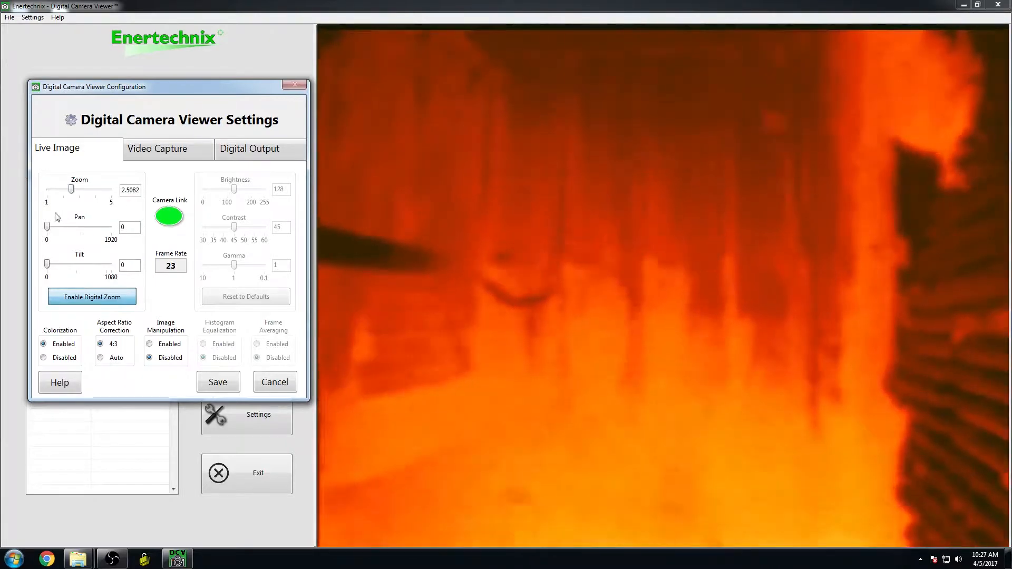
drag(47, 227, 63, 226)
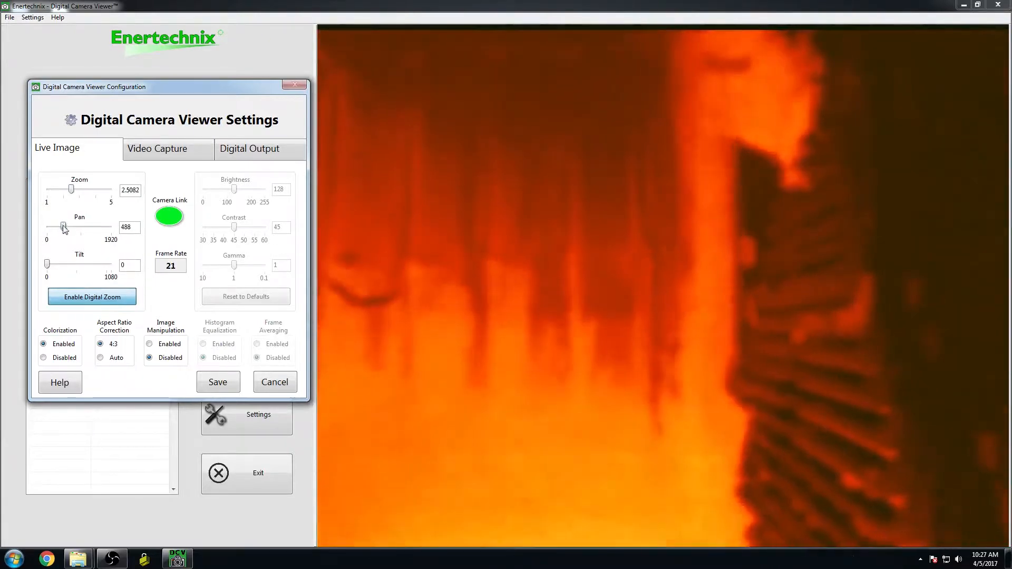
drag(47, 264, 70, 266)
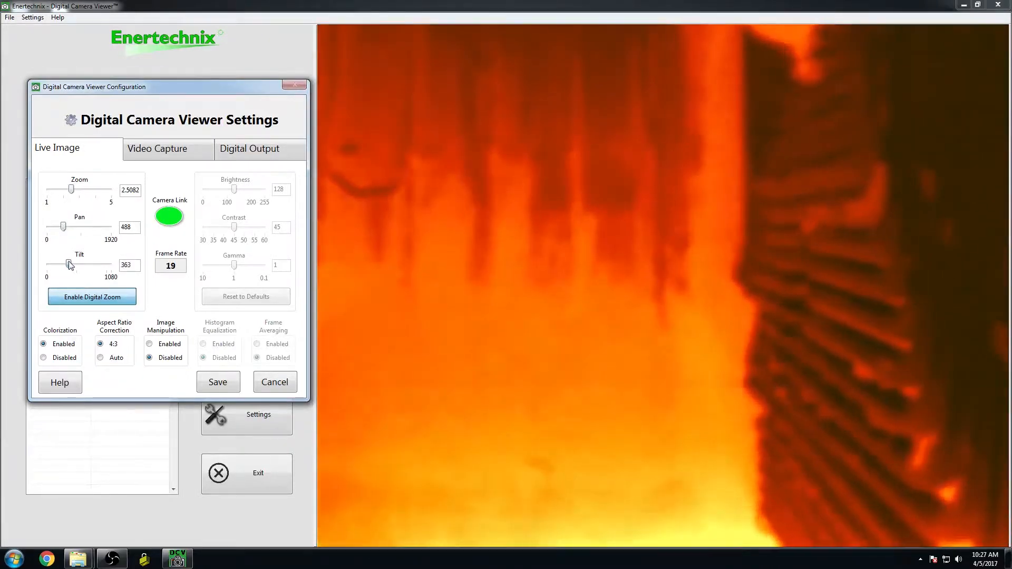
click(77, 300)
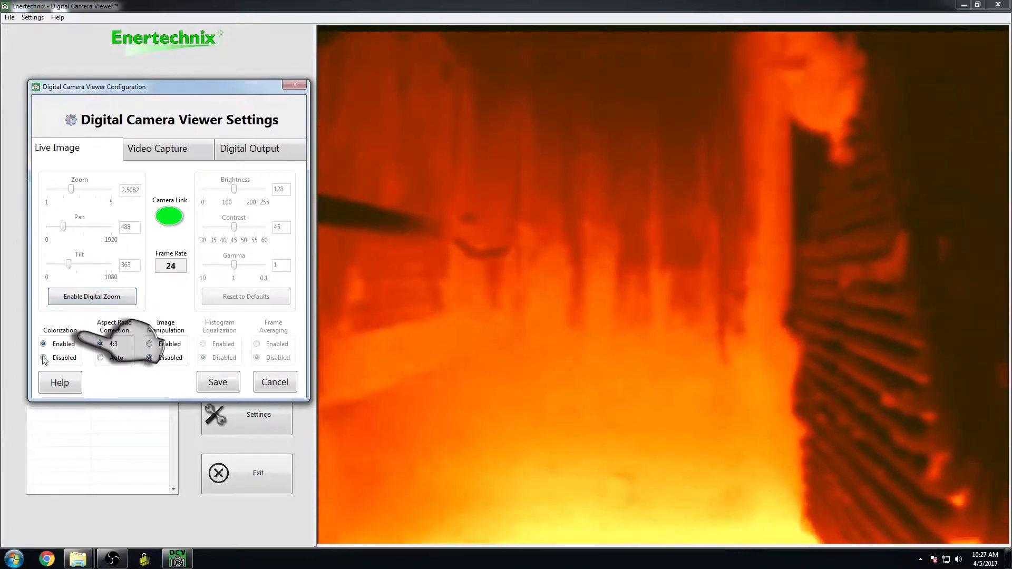
Disable colorization to see the grayscale camera image, and enable it again
click(43, 359)
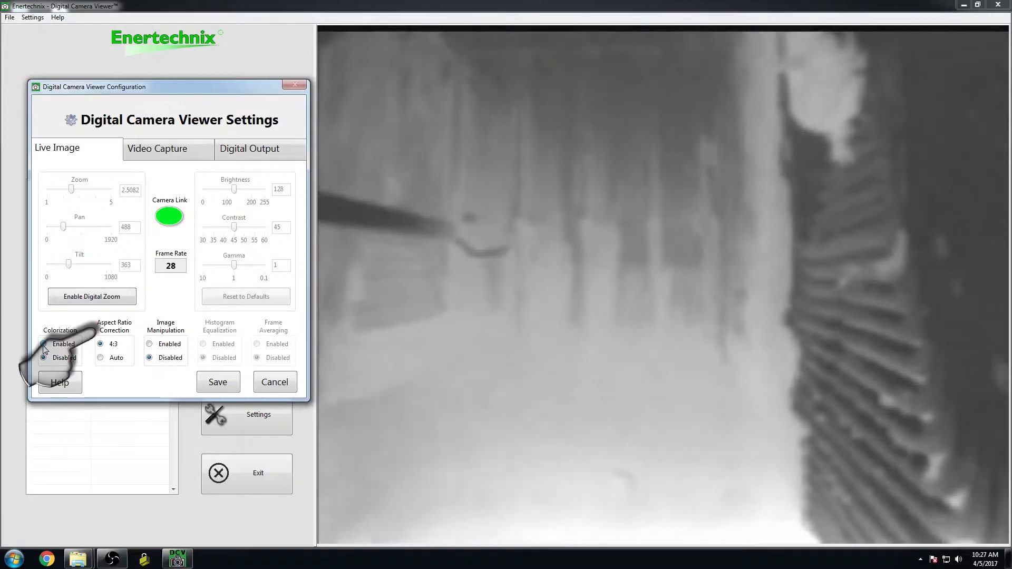
click(45, 345)
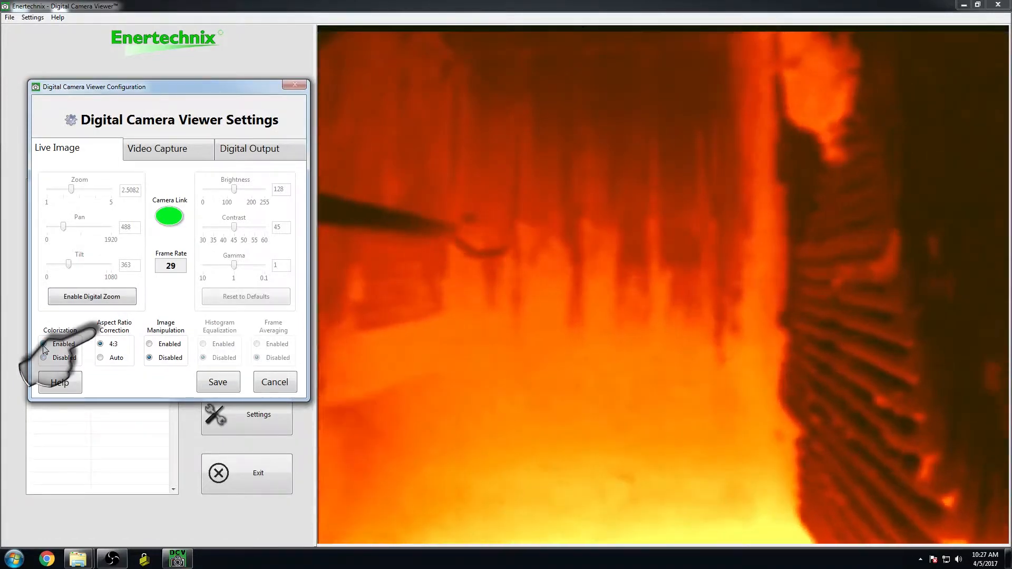
Set the aspect ratio correction to Auto, save the settings, and check the live image in full screen
click(101, 359)
click(218, 382)
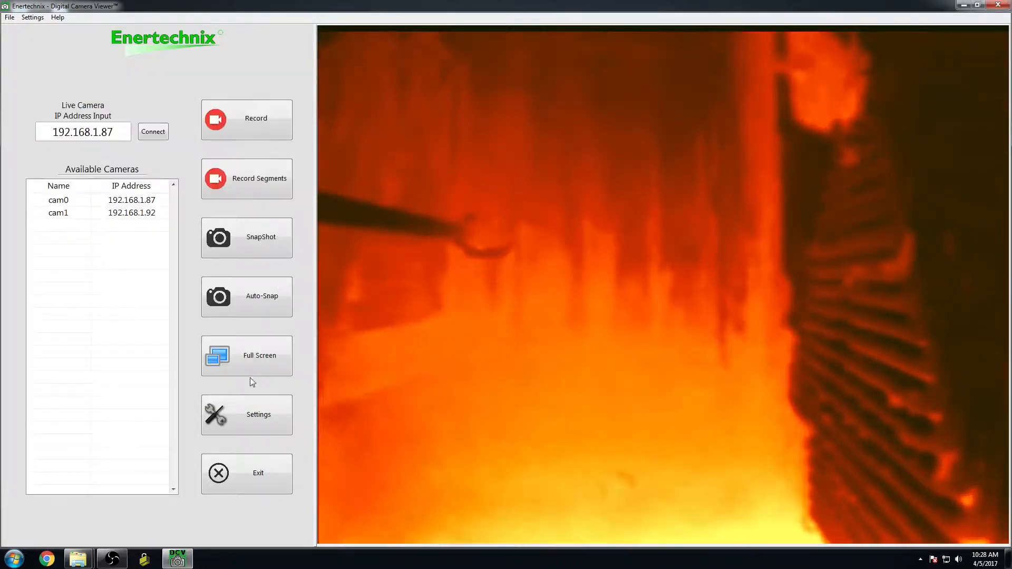
click(249, 368)
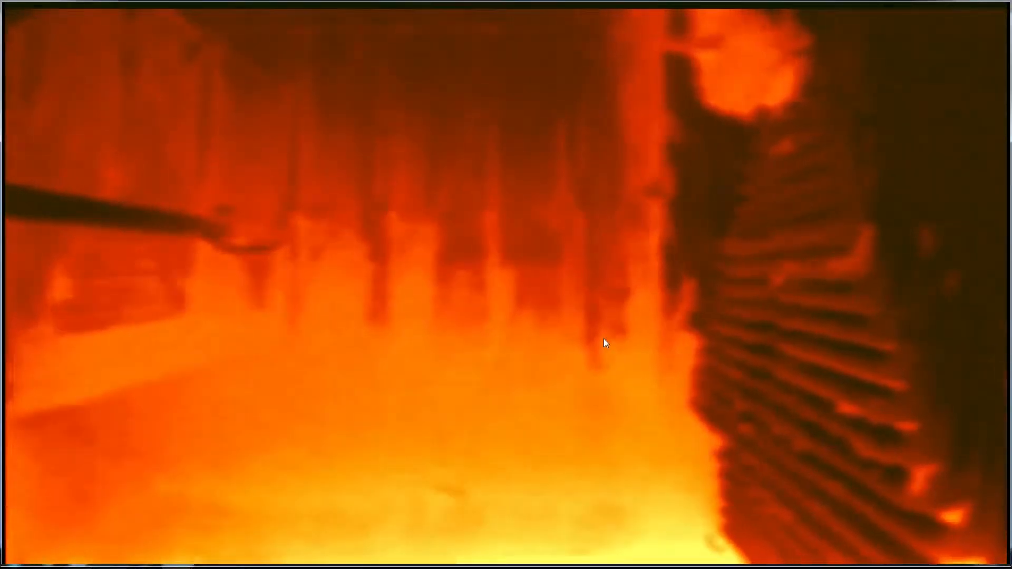
key(Escape)
Enable image manipulation with 4:3 aspect ratio correction in the live image settings, and lower the brightness
click(271, 405)
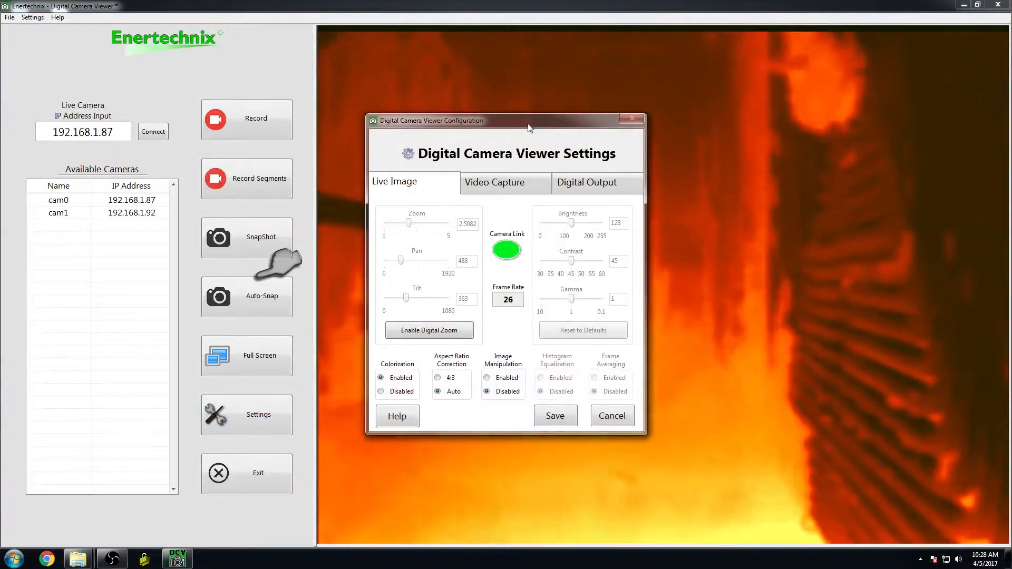
drag(529, 128, 197, 111)
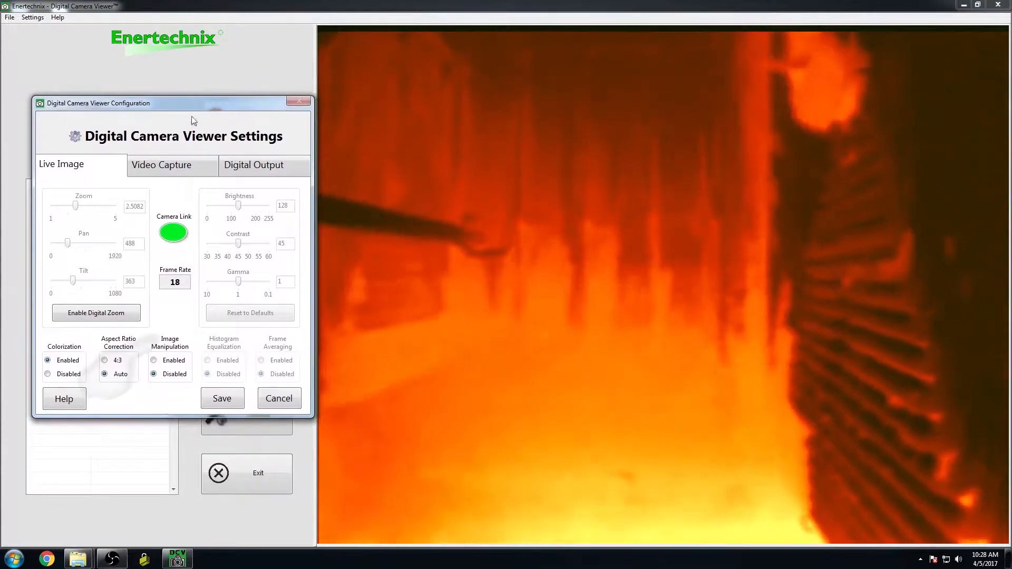
click(154, 361)
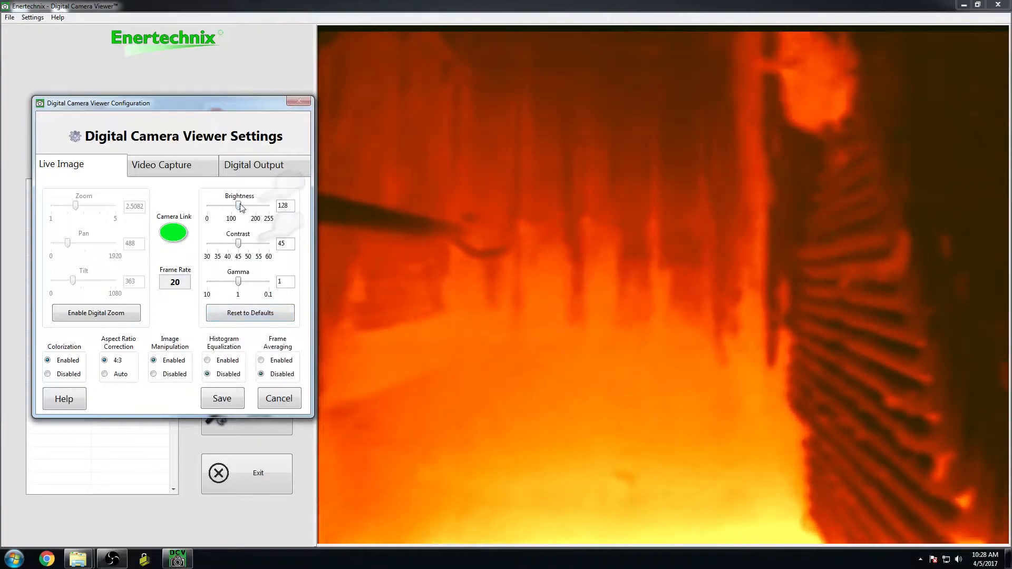
mouse_move(238, 205)
mouse_down()
mouse_move(256, 206)
mouse_move(227, 206)
mouse_up()
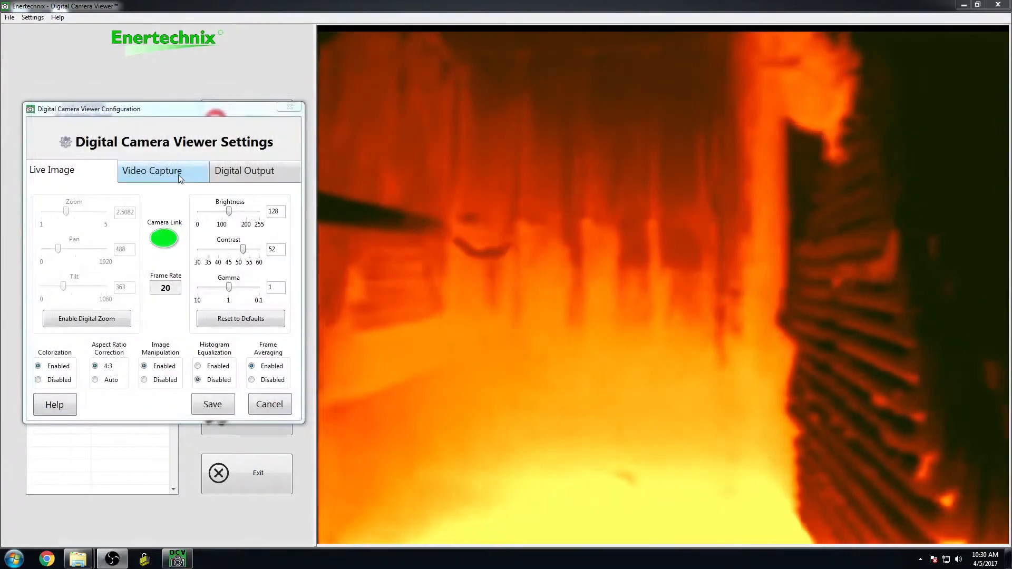
View the recording folder from the video capture settings, close it, and save the settings
click(178, 175)
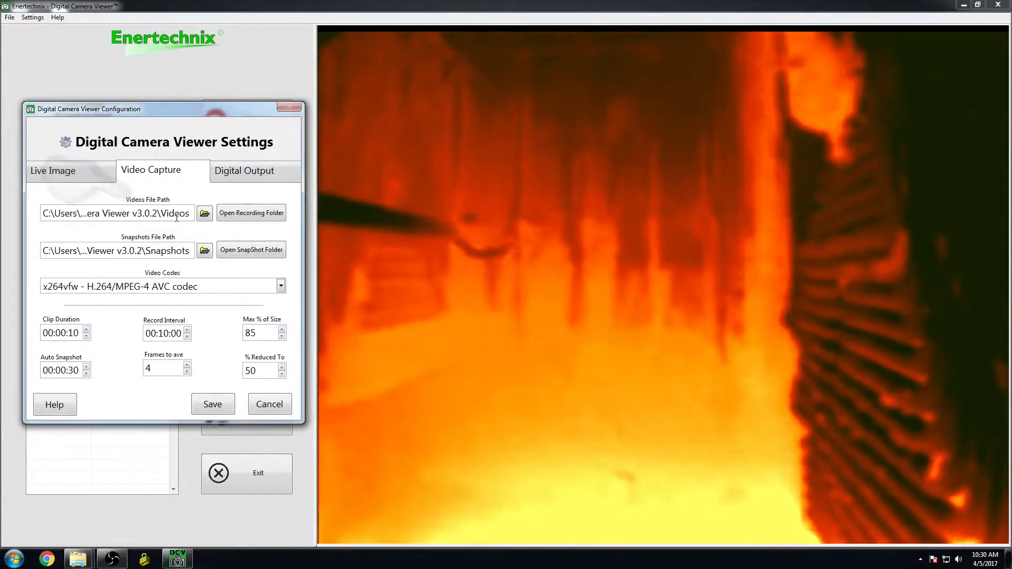
click(247, 216)
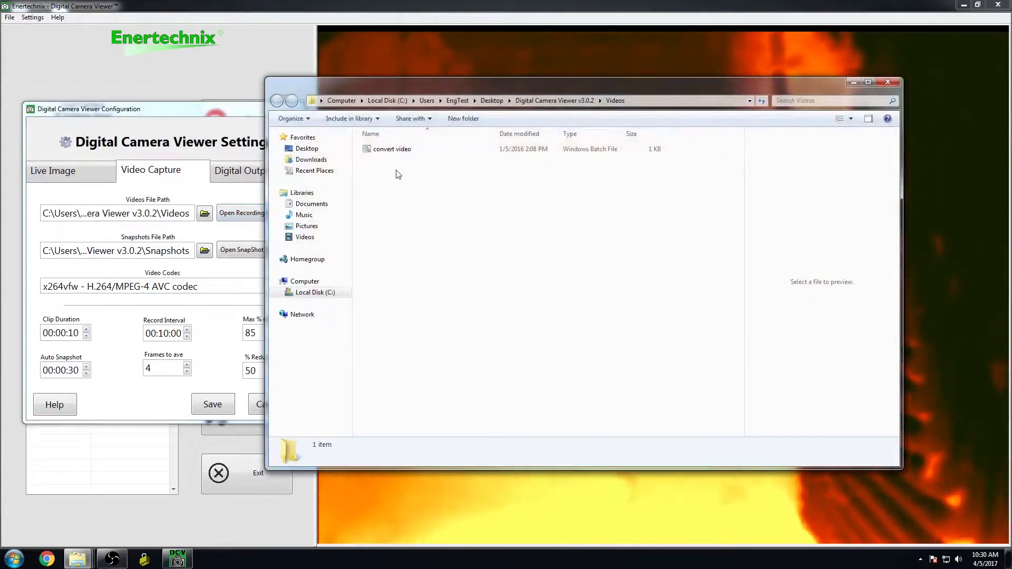
click(887, 82)
click(211, 404)
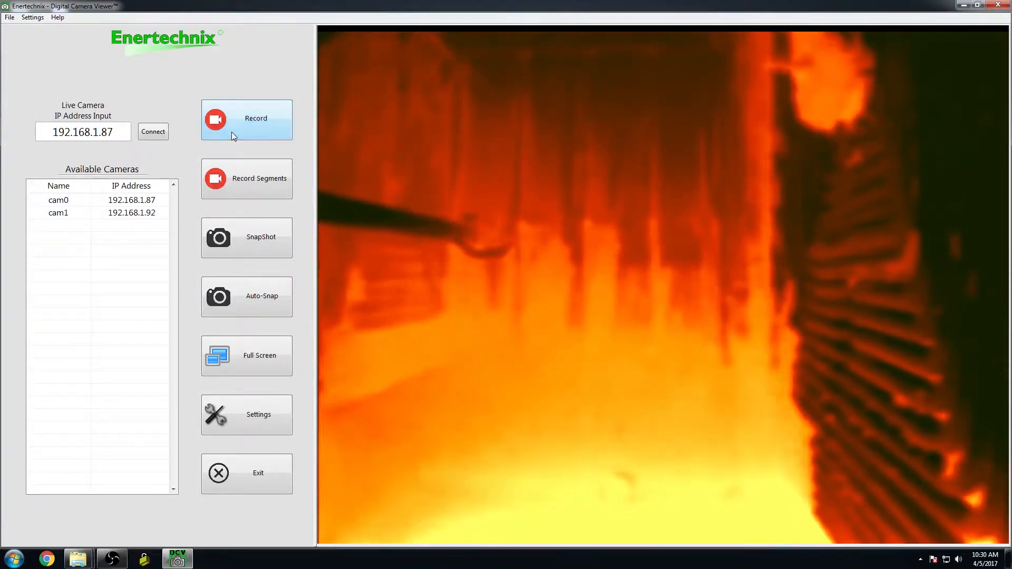
Play the recorded clip Video_20170405_At_103023 from the recording folder and close the player
click(241, 409)
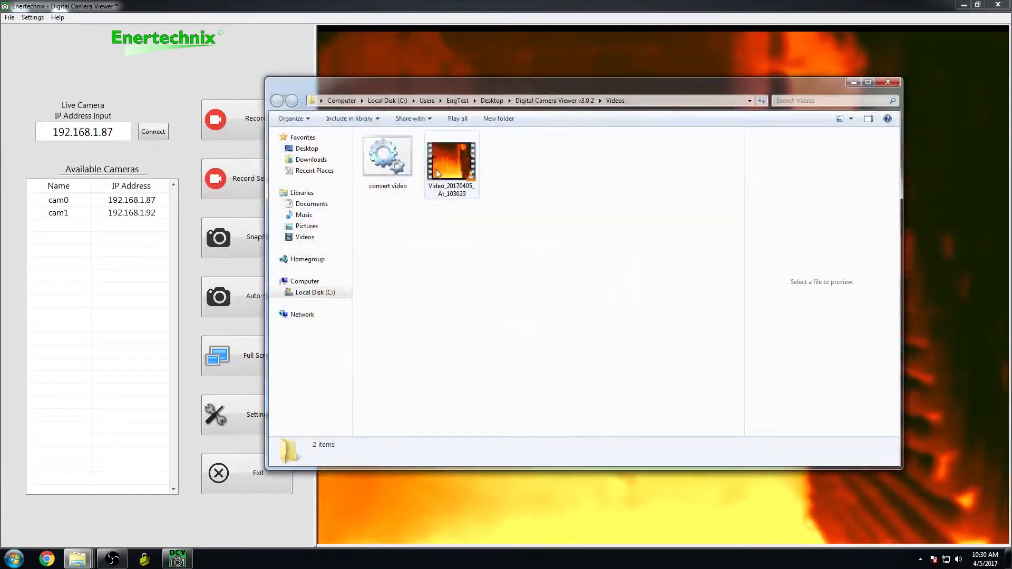
click(435, 169)
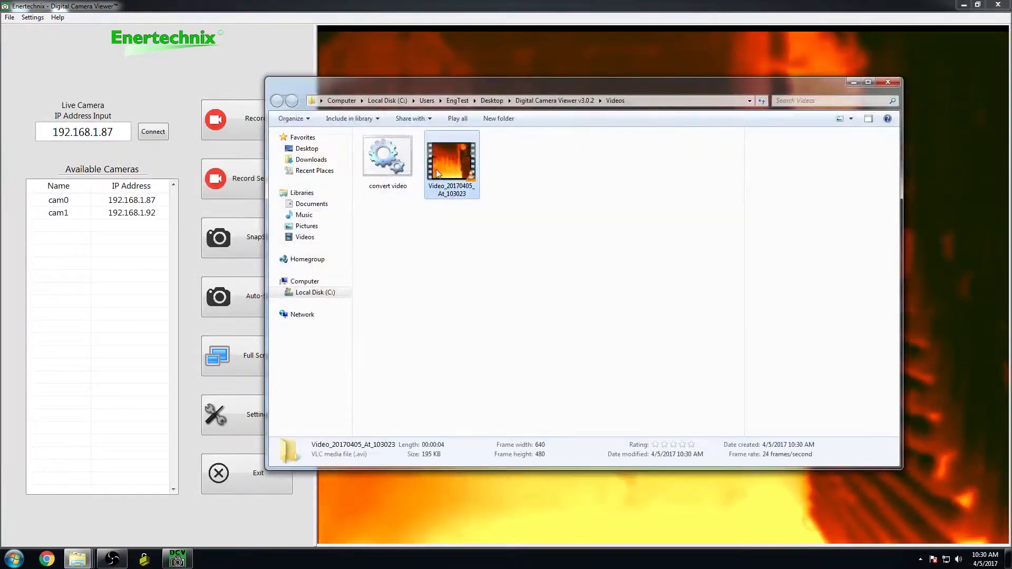
double_click(452, 176)
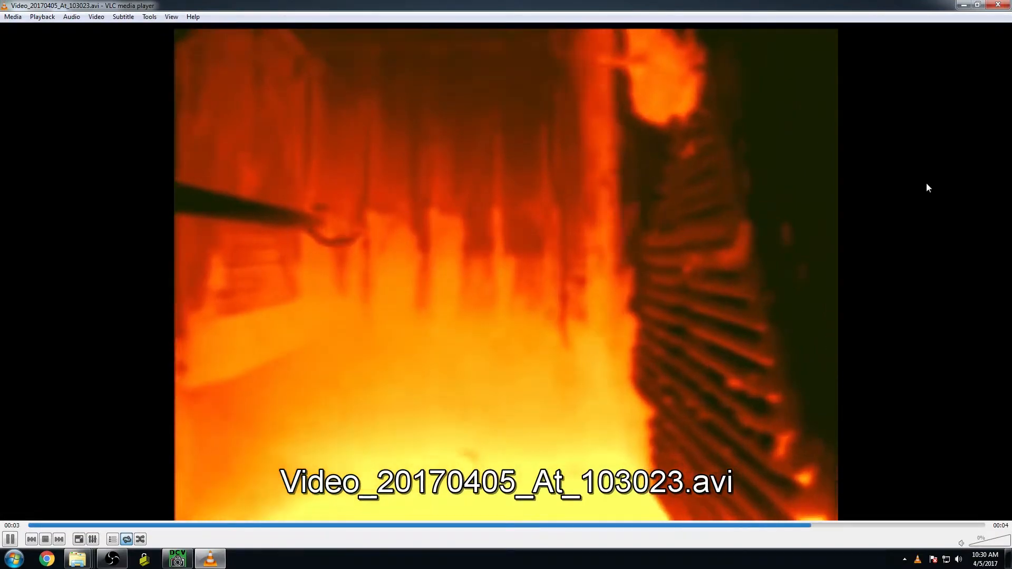
click(995, 5)
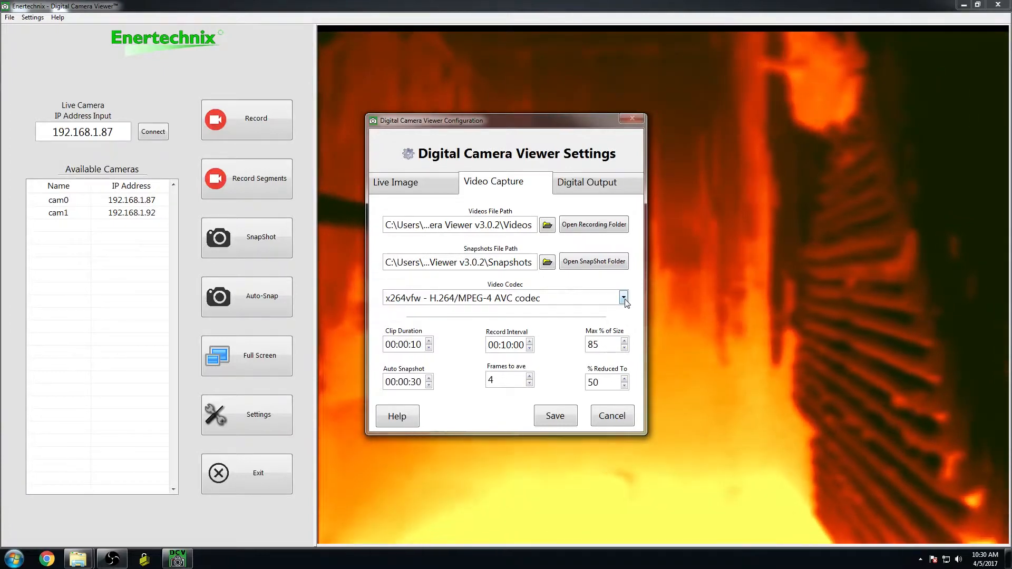
Browse the available video codecs in the video capture settings and choose x264vfw - H.264/MPEG-4 AVC codec
click(624, 297)
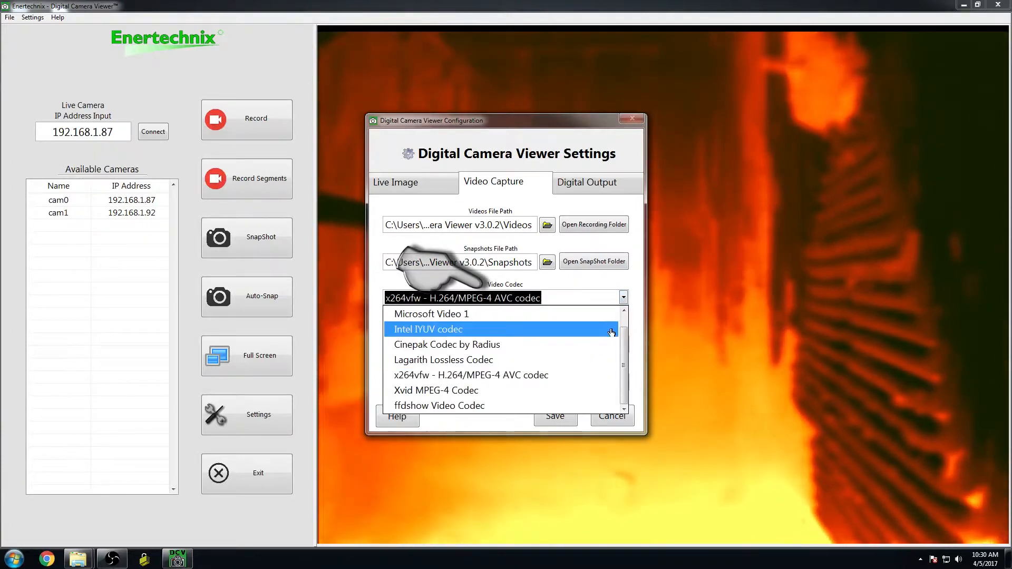
drag(624, 348, 625, 325)
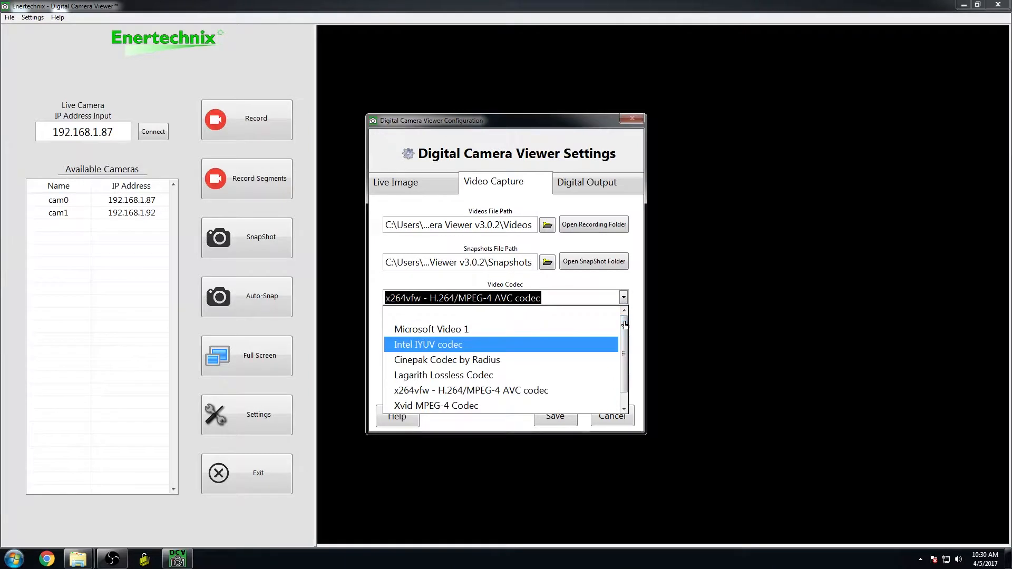
click(483, 384)
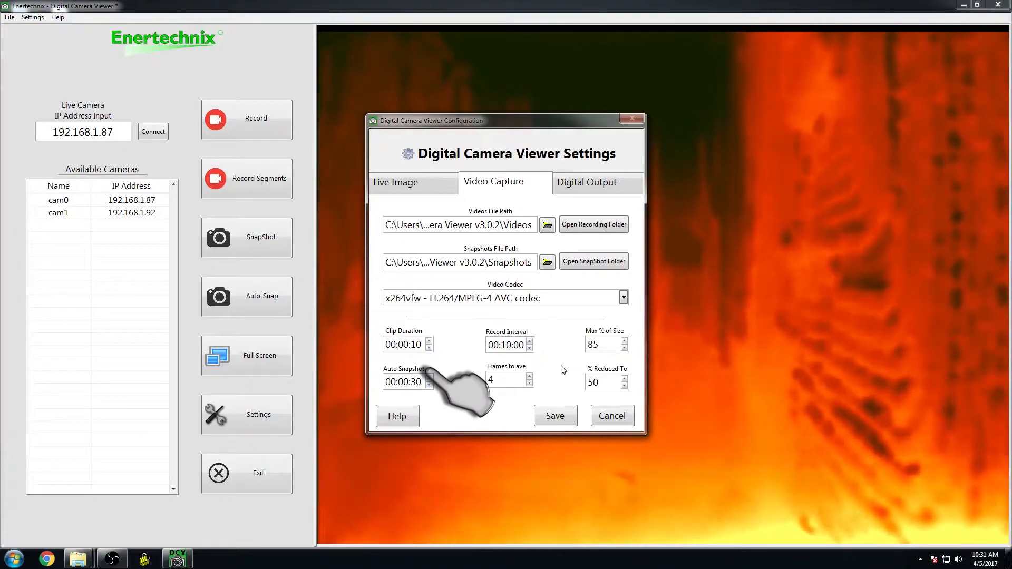
Try 8 as the number of frames to average, and set it to 2 instead
click(530, 377)
click(530, 378)
click(529, 378)
click(530, 378)
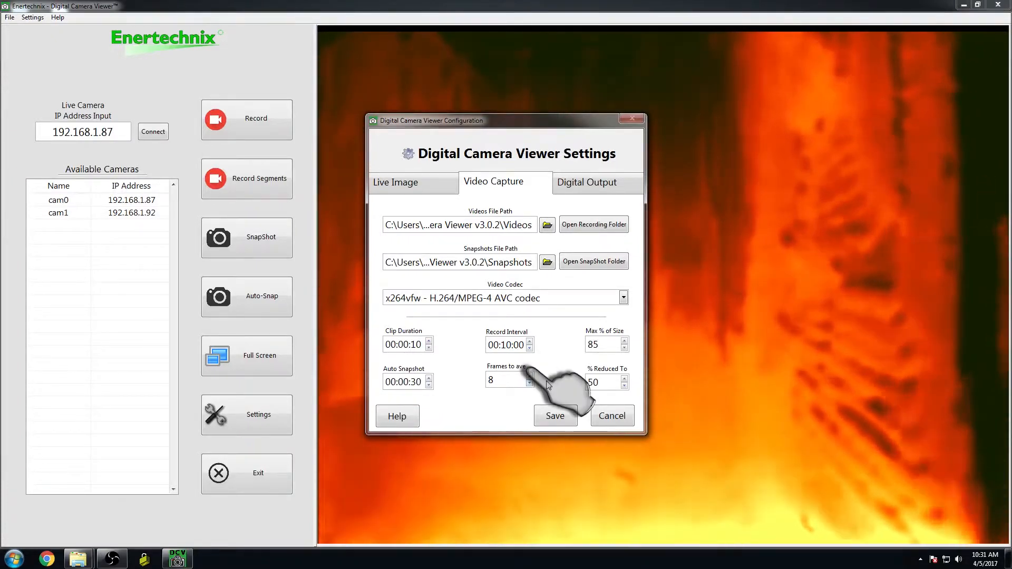
double_click(491, 380)
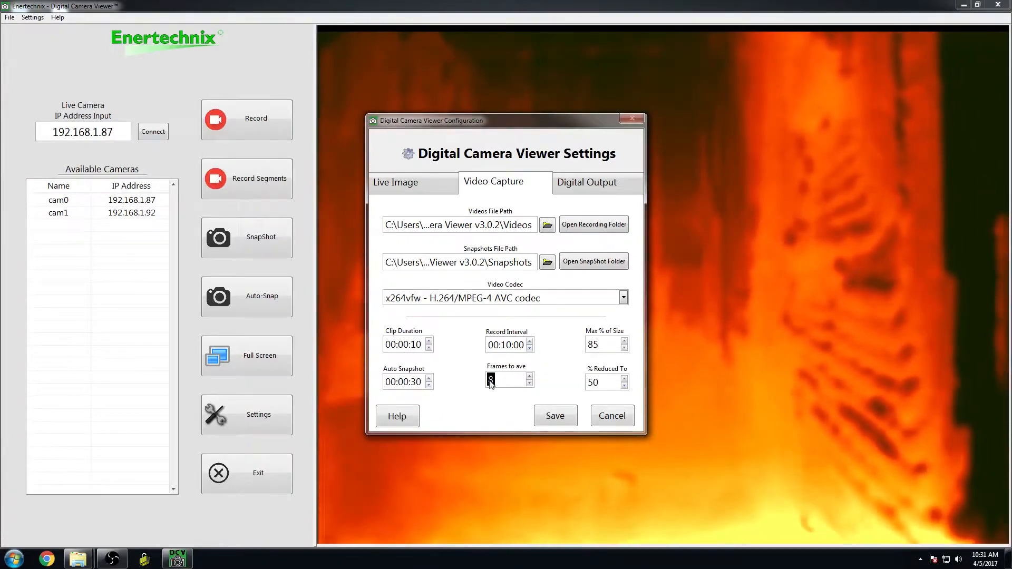
text(2)
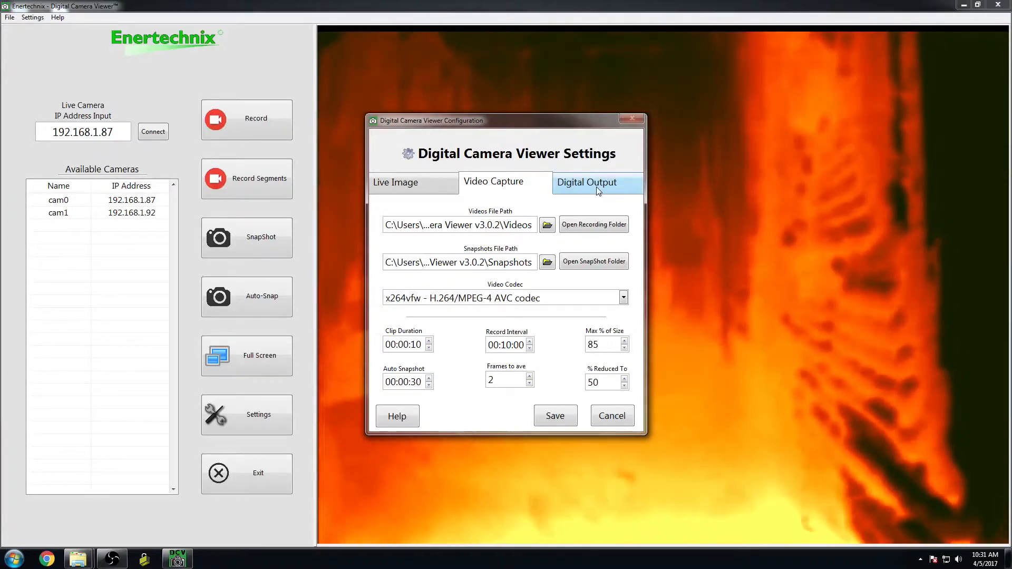
Enable the digital outputs in the settings and open the help information
click(599, 191)
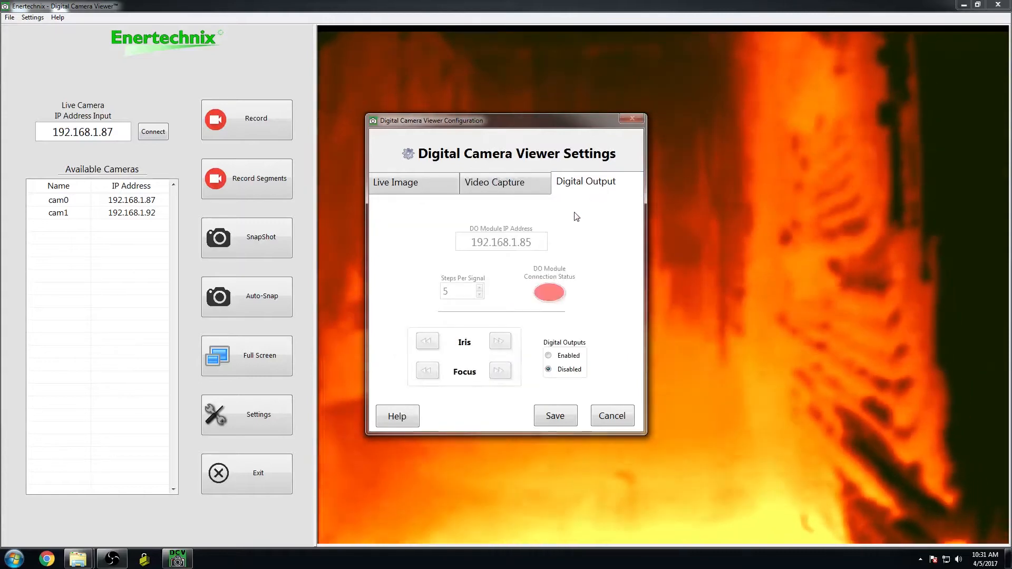
click(548, 356)
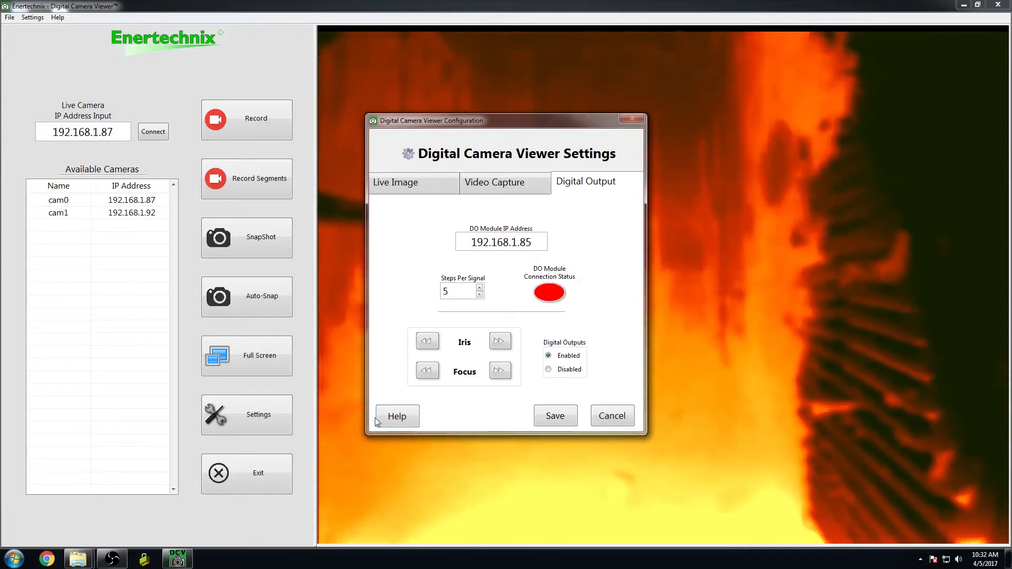
click(394, 418)
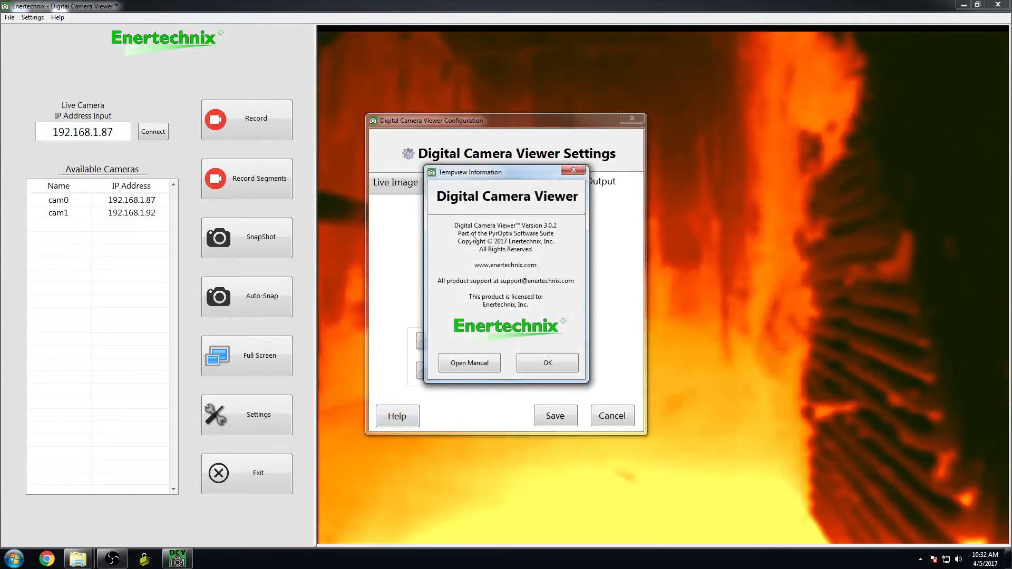